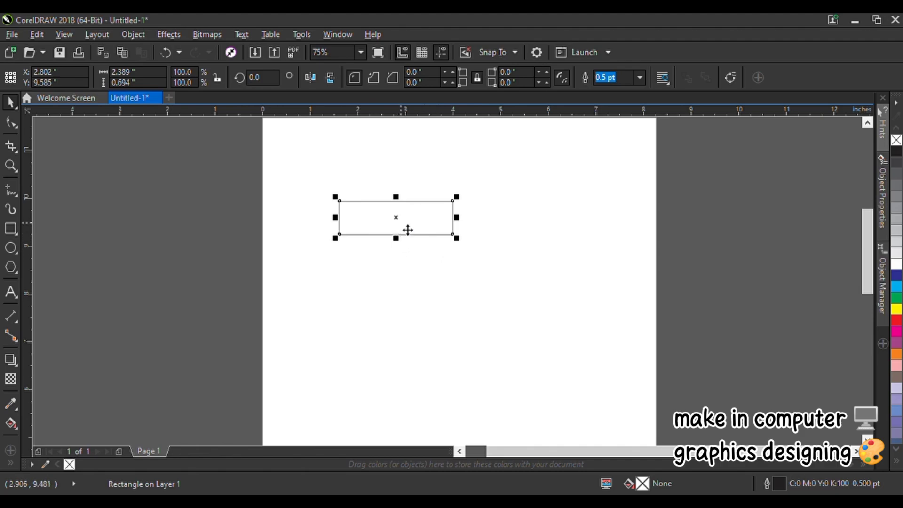
Step: Copy the rectangle twice straight below itself and fully round all corners of the lowest copy
{"action": "left_click_drag", "start_coordinate": [408, 230], "coordinate": [403, 329]}
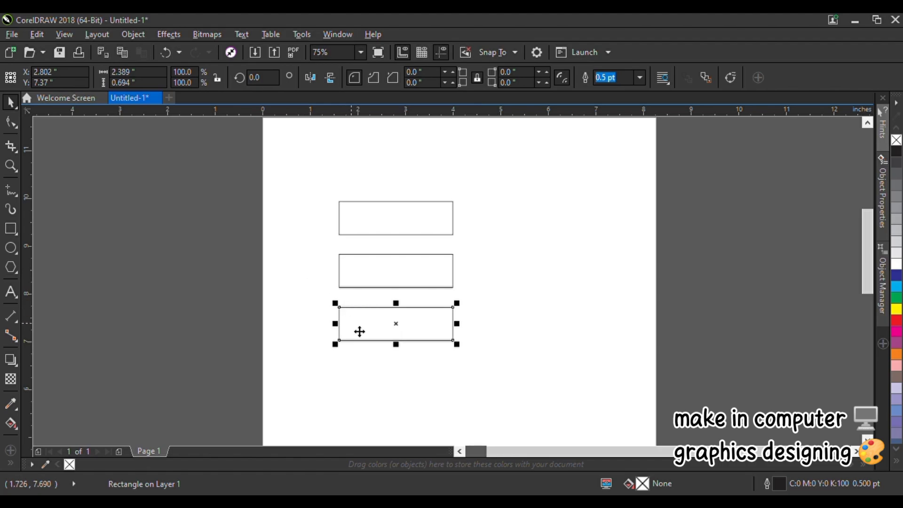
{"action": "left_click", "coordinate": [12, 124]}
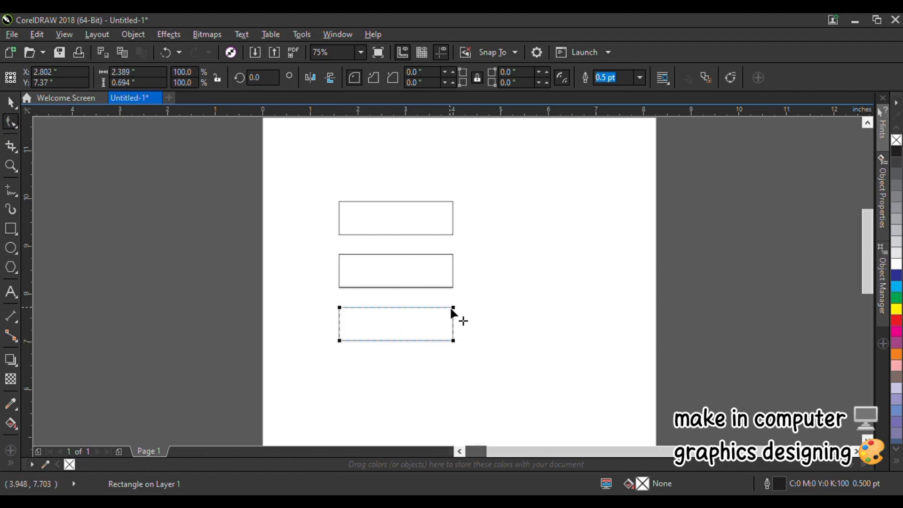
{"action": "left_click_drag", "start_coordinate": [451, 309], "coordinate": [394, 304]}
Step: Reshape the rounded bar to about 0.54 by 1.49 inches, rotated 90°, and place it beneath the middle rectangle's left end
{"action": "left_click", "coordinate": [11, 102]}
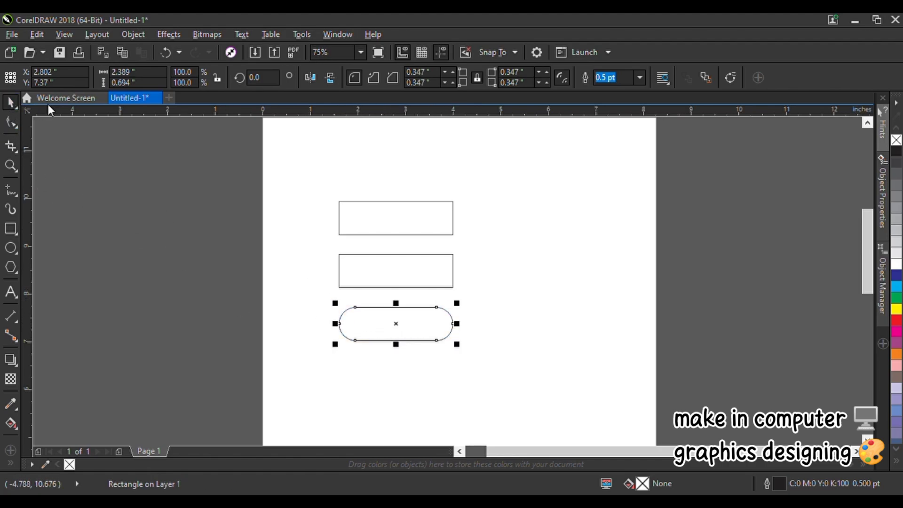
{"action": "mouse_move", "coordinate": [403, 308]}
{"action": "left_mouse_down"}
{"action": "mouse_move", "coordinate": [405, 323]}
{"action": "mouse_move", "coordinate": [404, 316]}
{"action": "left_mouse_up"}
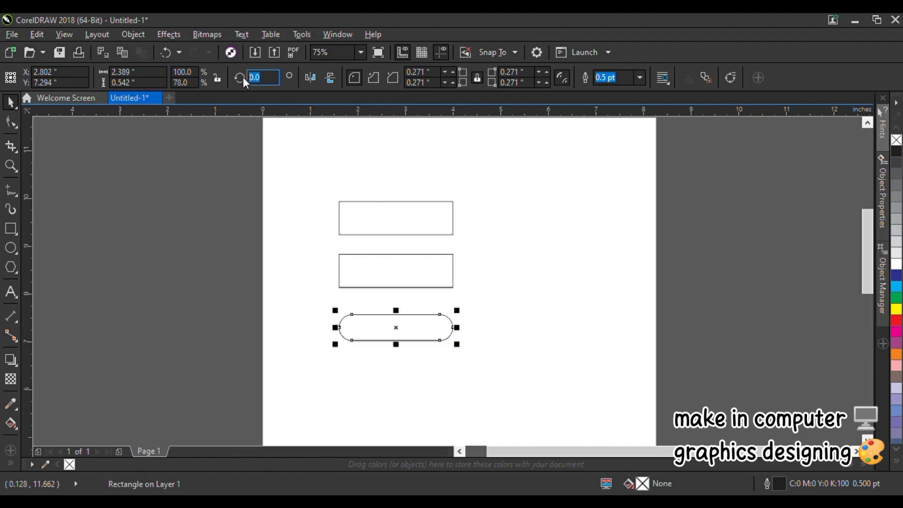
{"action": "type", "text": "90"}
{"action": "key", "text": "Return"}
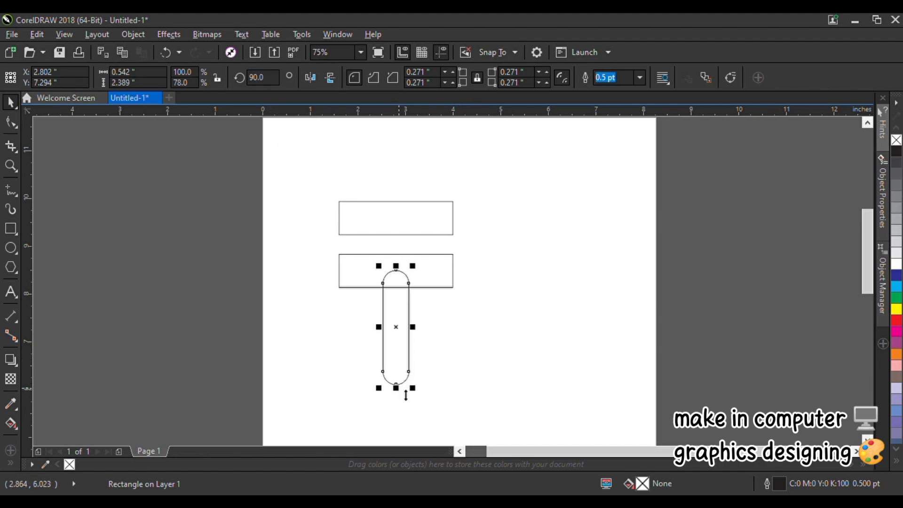
{"action": "left_click_drag", "start_coordinate": [406, 394], "coordinate": [351, 332]}
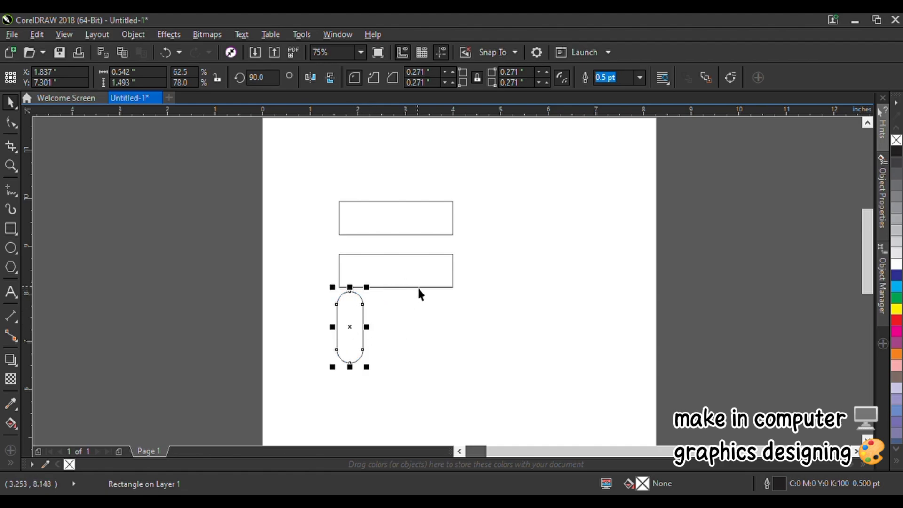
Step: Round only the upper right corner of the middle and top rectangles to the maximum radius, about 0.347 inches
{"action": "left_click", "coordinate": [419, 288]}
{"action": "left_click", "coordinate": [11, 123]}
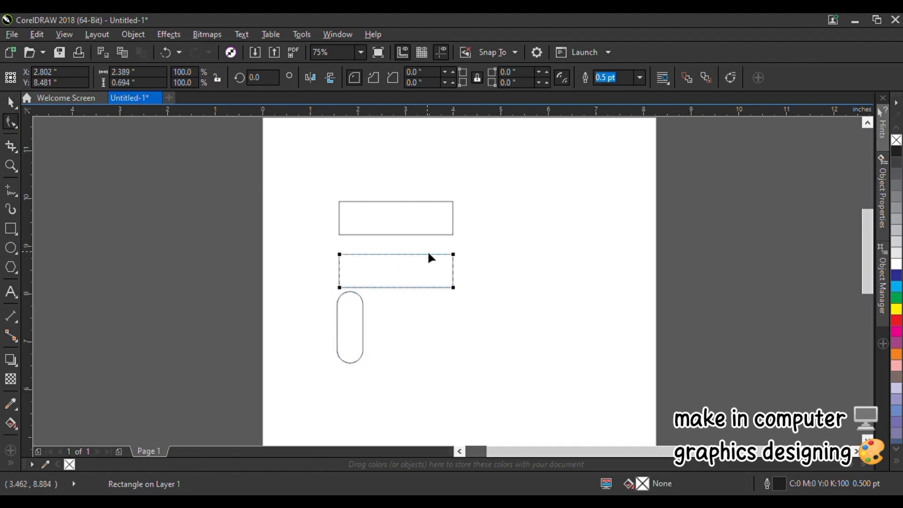
{"action": "left_click_drag", "start_coordinate": [454, 259], "coordinate": [453, 275]}
{"action": "left_click", "coordinate": [439, 219]}
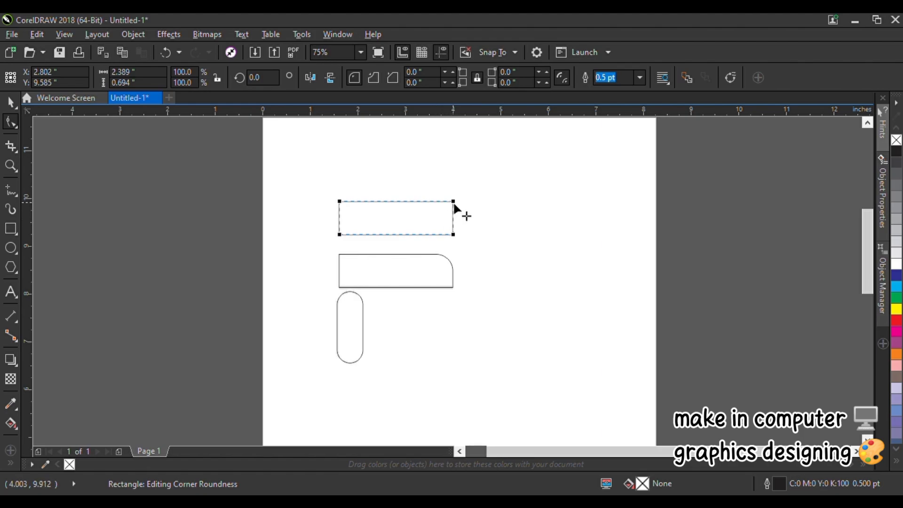
{"action": "left_click_drag", "start_coordinate": [453, 206], "coordinate": [457, 226]}
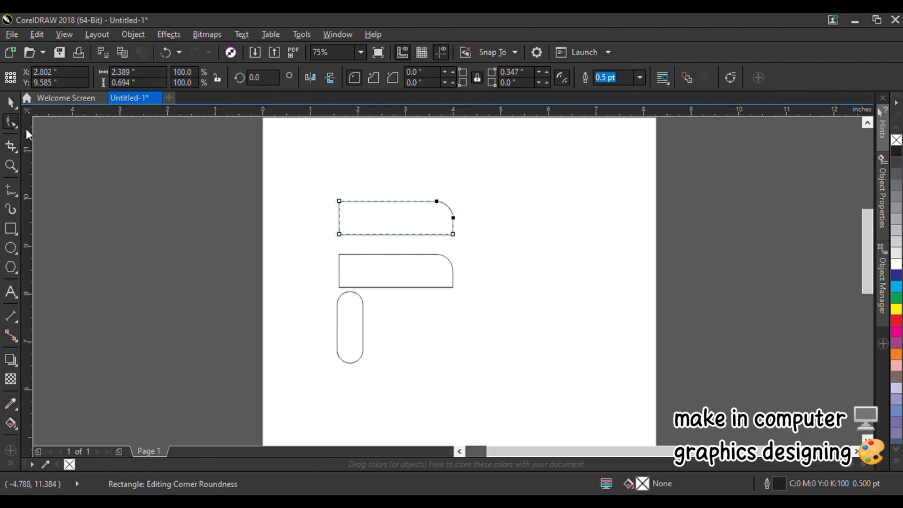
{"action": "key", "text": "space"}
{"action": "left_click", "coordinate": [501, 288]}
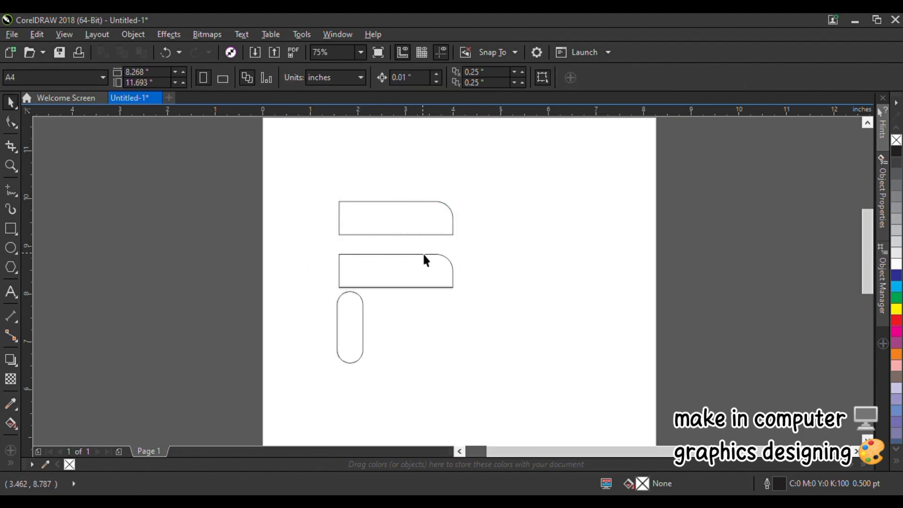
Step: Draw a small rectangle about 0.96 by 0.36 inches at the middle bar's lower right corner and shorten the bar's right side
{"action": "left_click", "coordinate": [13, 227]}
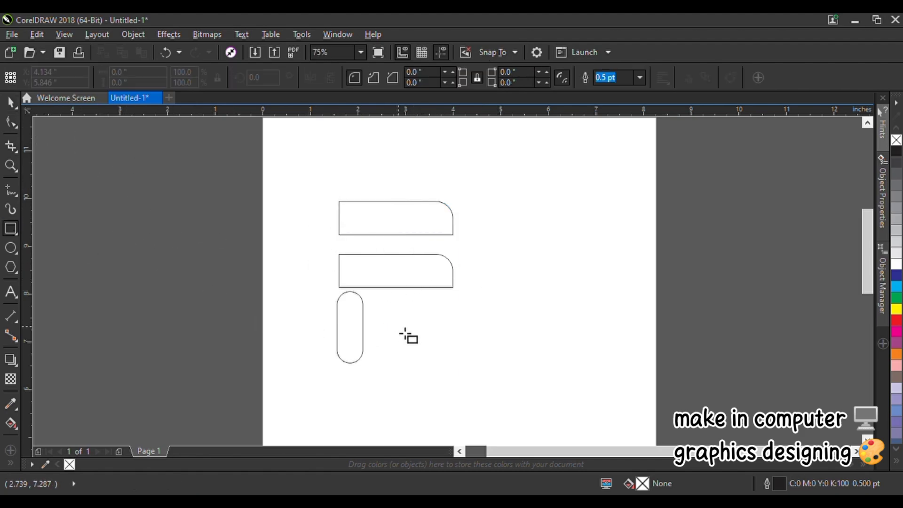
{"action": "left_click_drag", "start_coordinate": [484, 284], "coordinate": [437, 301]}
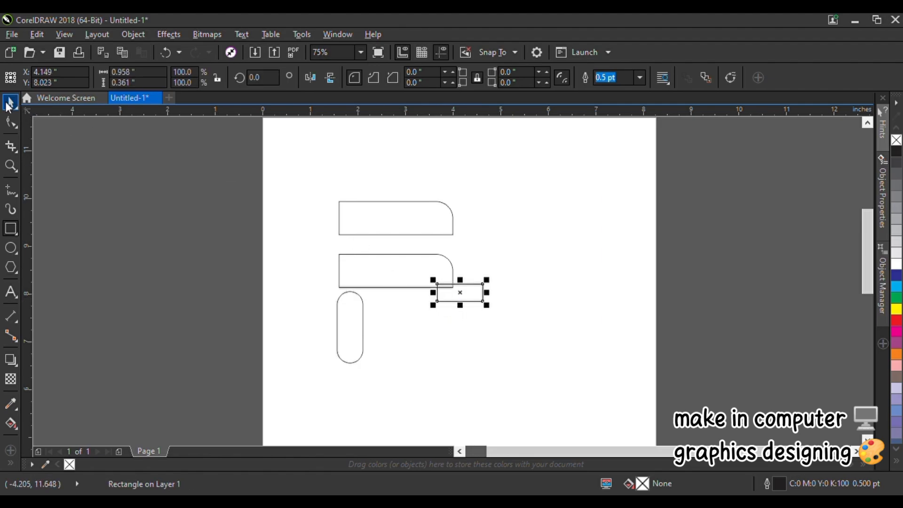
{"action": "left_click", "coordinate": [10, 103]}
{"action": "left_click", "coordinate": [451, 289]}
Step: Copy the small rectangle straight below itself and place another copy, rotated 90°, across the left ends of both
{"action": "left_click_drag", "start_coordinate": [457, 271], "coordinate": [448, 318]}
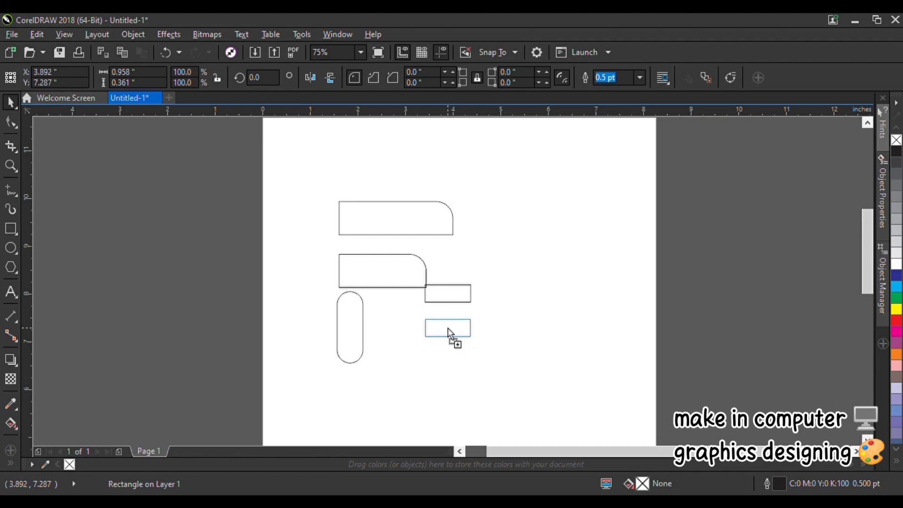
{"action": "left_click_drag", "start_coordinate": [448, 330], "coordinate": [424, 331]}
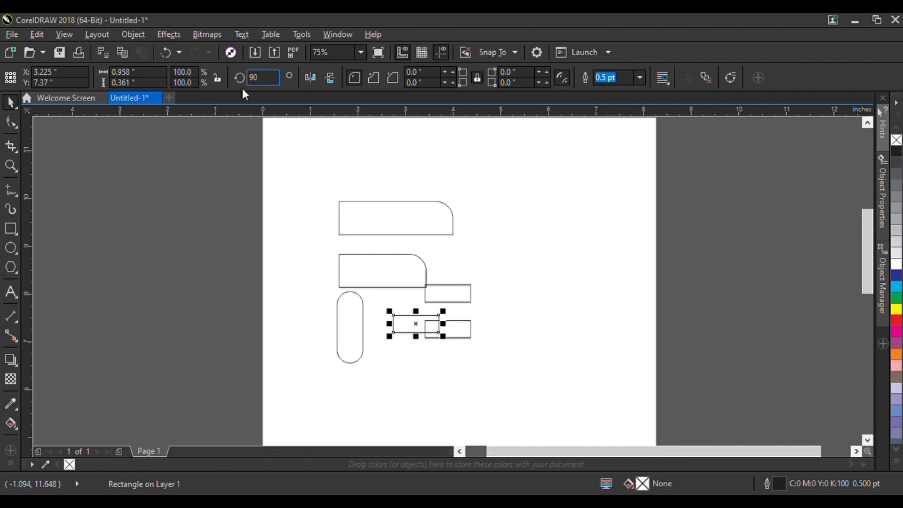
{"action": "key", "text": "Return"}
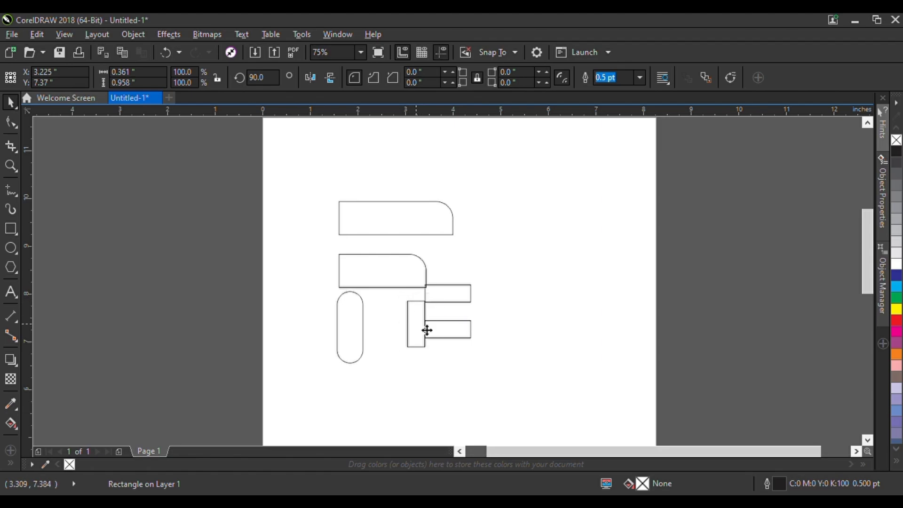
{"action": "left_click_drag", "start_coordinate": [426, 329], "coordinate": [440, 317]}
Step: Stretch the vertical rectangle to about 1.11 inches high, spanning from the upper small rectangle's top edge to the lower one's bottom edge
{"action": "scroll", "coordinate": [439, 319], "scroll_direction": "up", "scroll_amount": 2}
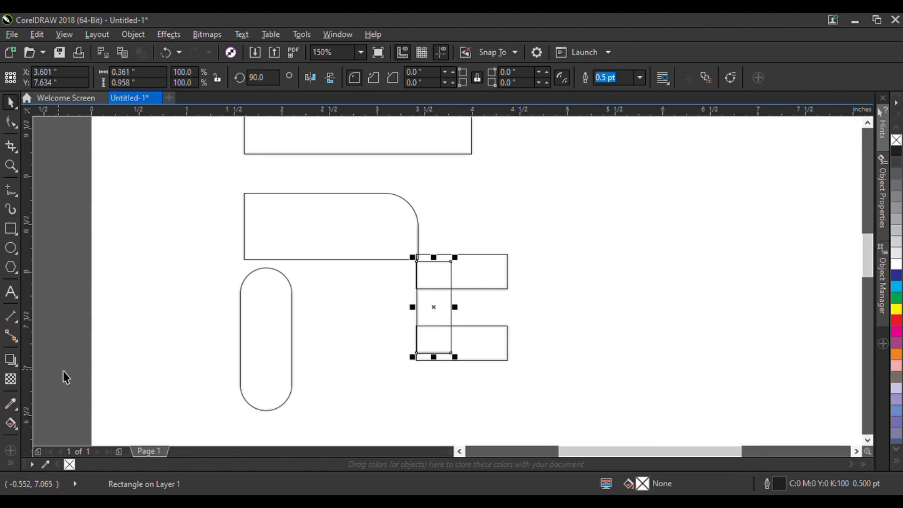
{"action": "left_click_drag", "start_coordinate": [442, 263], "coordinate": [436, 255]}
{"action": "left_click_drag", "start_coordinate": [439, 360], "coordinate": [440, 368]}
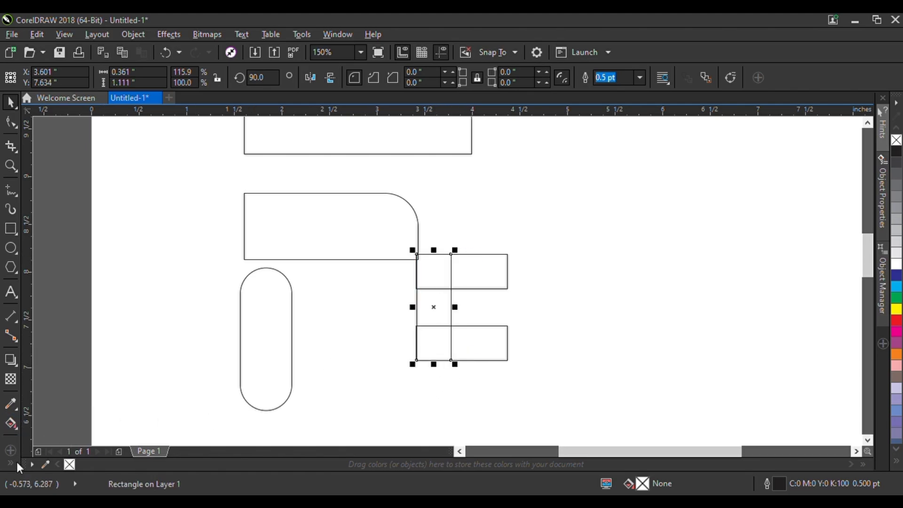
Step: Smart-fill all sections of the C shape formed by the three small rectangles with blue-grey, including the sliver overlapping the middle bar
{"action": "left_click", "coordinate": [32, 456]}
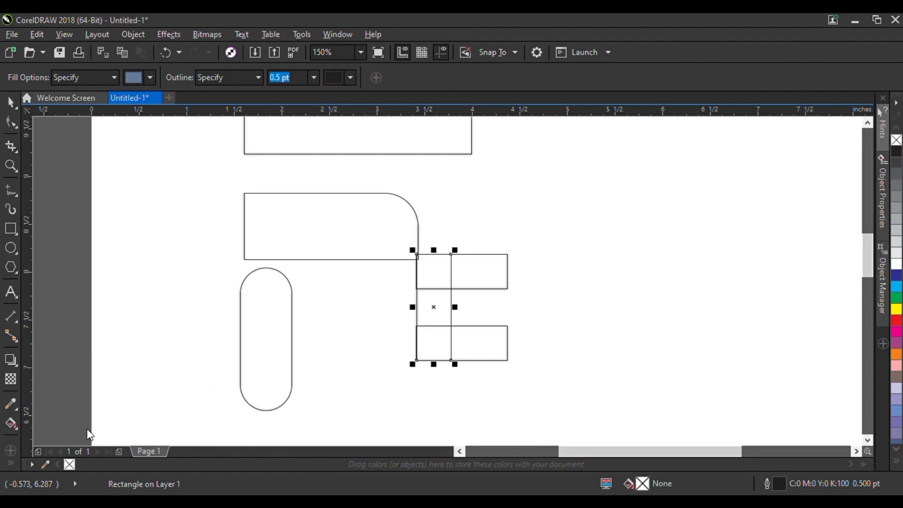
{"action": "left_click", "coordinate": [444, 357]}
{"action": "left_click", "coordinate": [440, 312]}
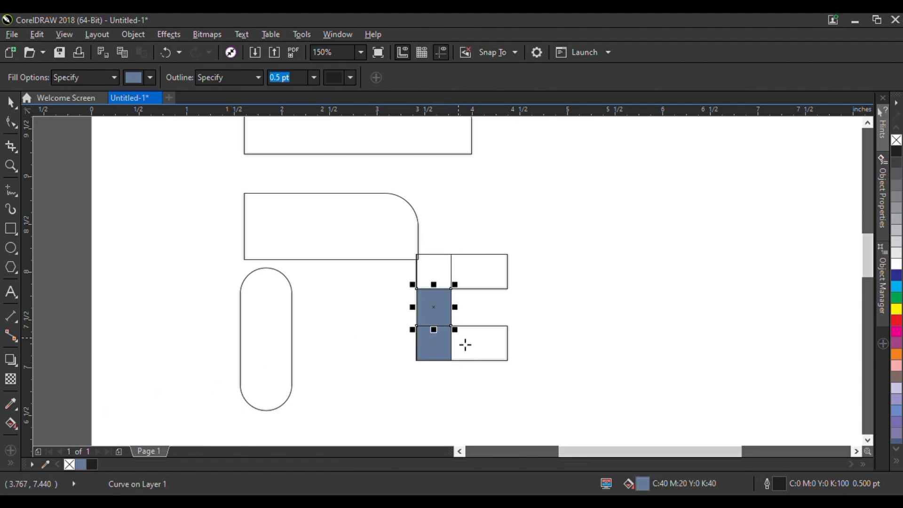
{"action": "left_click", "coordinate": [465, 345]}
{"action": "left_click", "coordinate": [447, 285]}
{"action": "left_click", "coordinate": [464, 281]}
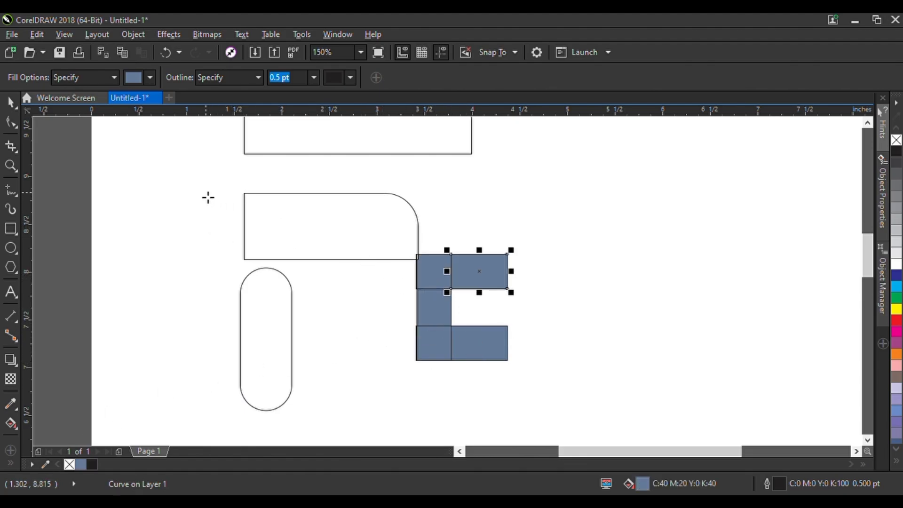
{"action": "left_click", "coordinate": [425, 271]}
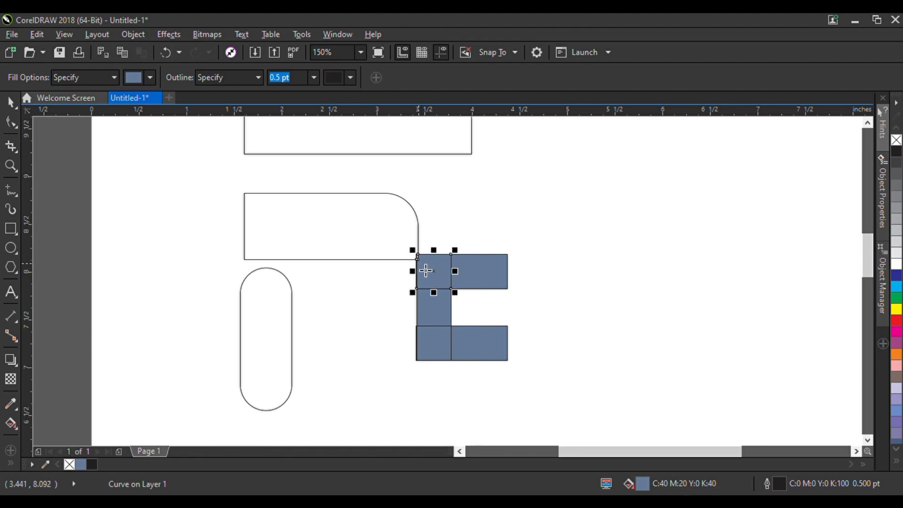
{"action": "scroll", "coordinate": [426, 271], "scroll_direction": "up", "scroll_amount": 4}
{"action": "left_click", "coordinate": [408, 237]}
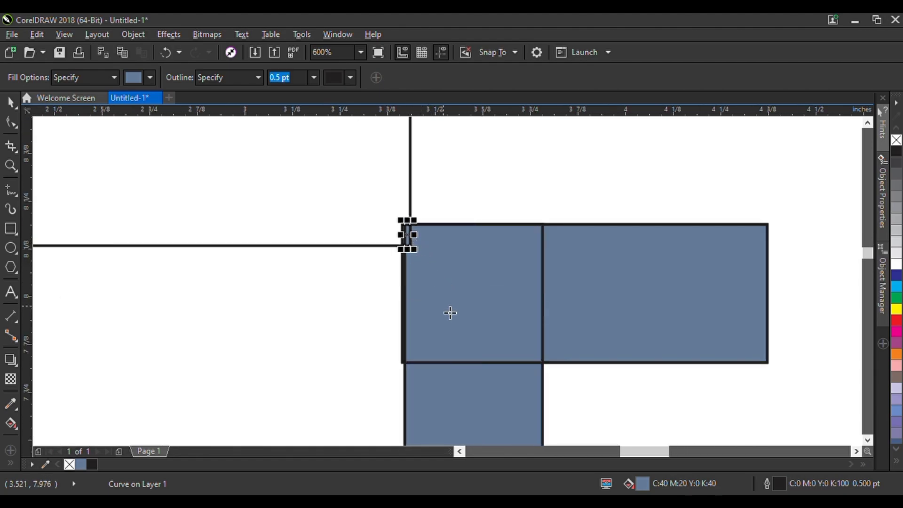
Step: Select the five large blue-grey sections of the C shape and weld them into a single object
{"action": "left_click", "coordinate": [11, 102]}
{"action": "left_click", "coordinate": [348, 323]}
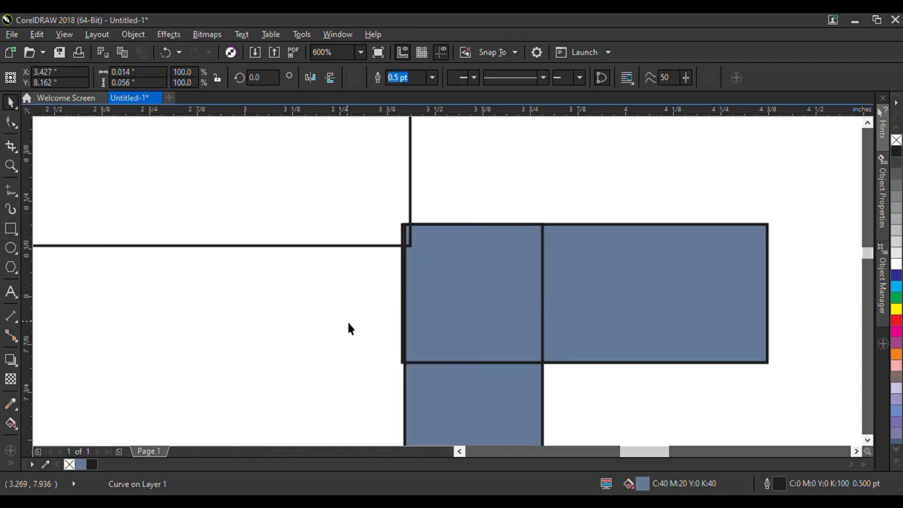
{"action": "left_click", "coordinate": [404, 319]}
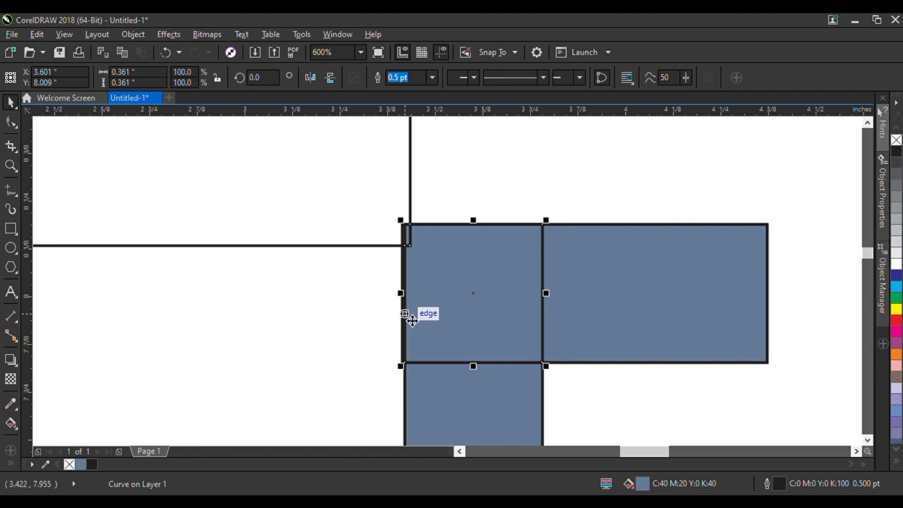
{"action": "key", "text": "Escape"}
{"action": "left_click", "coordinate": [409, 319]}
{"action": "left_click", "coordinate": [637, 334]}
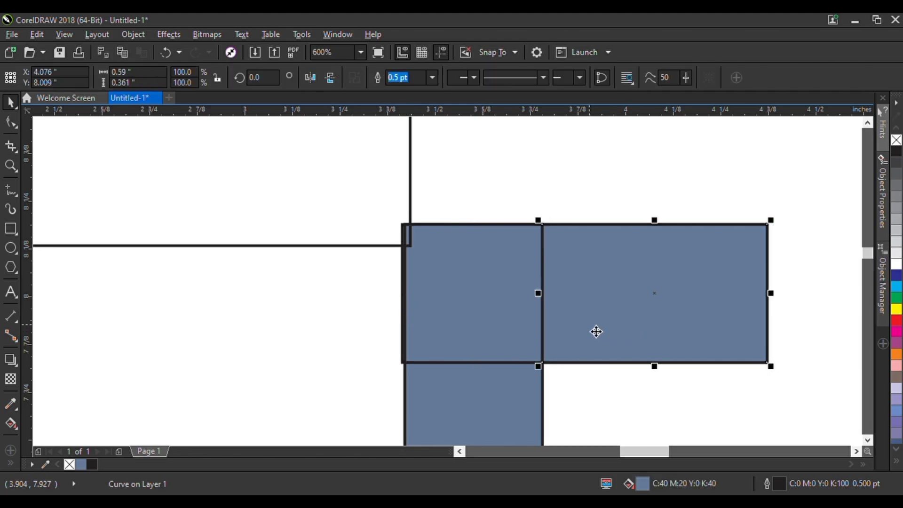
{"action": "scroll", "coordinate": [596, 332], "scroll_direction": "down", "scroll_amount": 3}
{"action": "scroll", "coordinate": [539, 292], "scroll_direction": "up", "scroll_amount": 3}
{"action": "scroll", "coordinate": [539, 292], "scroll_direction": "down", "scroll_amount": 1}
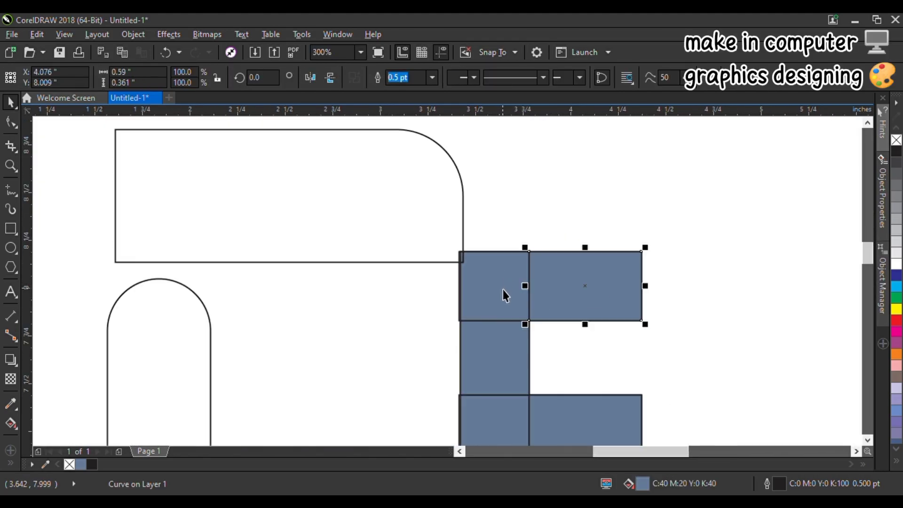
{"action": "left_click", "coordinate": [506, 296], "text": "shift"}
{"action": "left_click", "coordinate": [490, 374], "text": "shift"}
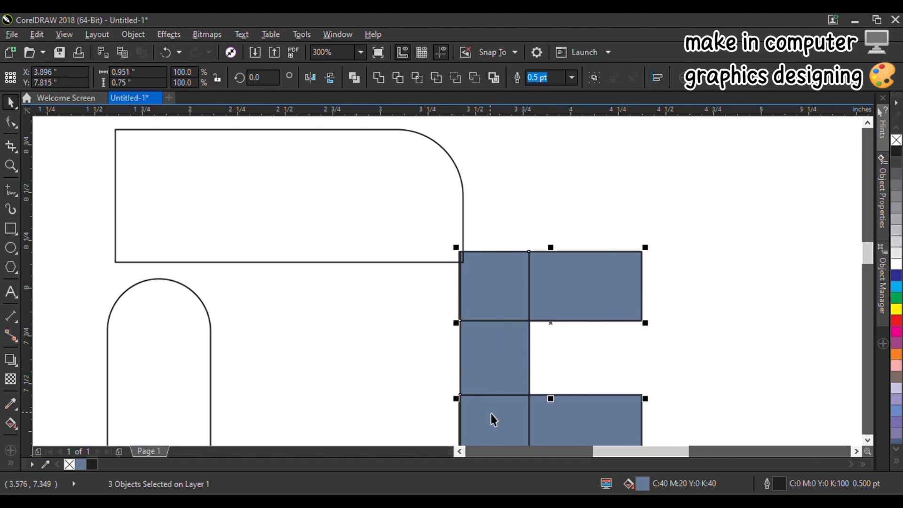
{"action": "left_click", "coordinate": [492, 418], "text": "shift"}
{"action": "left_click", "coordinate": [588, 436], "text": "shift"}
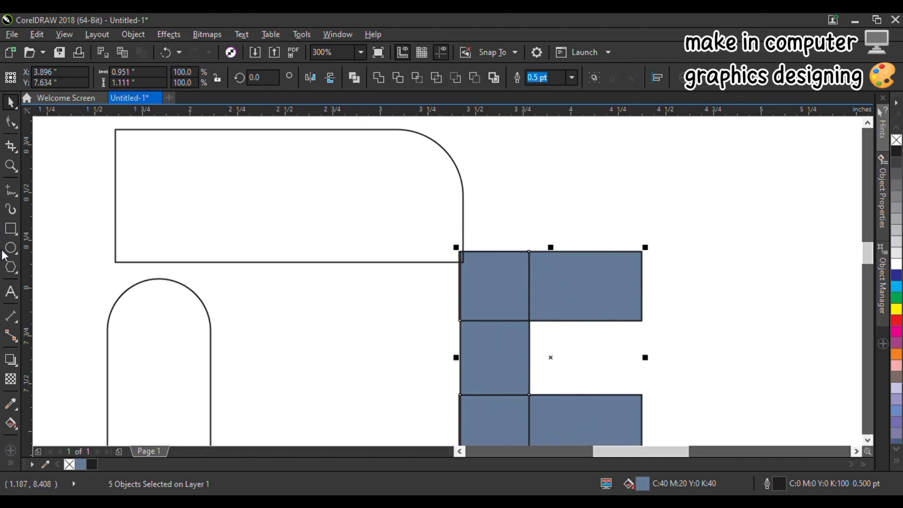
{"action": "left_click", "coordinate": [379, 77]}
{"action": "left_click", "coordinate": [633, 205]}
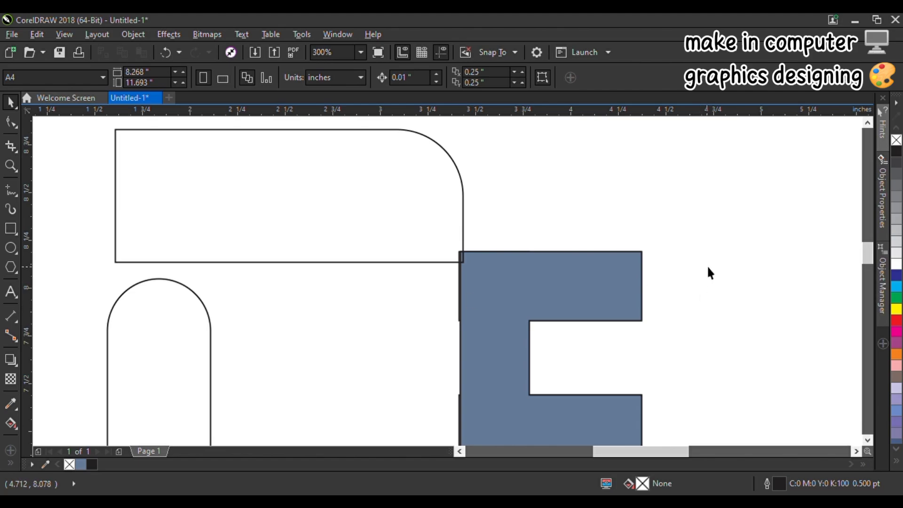
Step: Delete the original upper and lower horizontal rectangles lying under the welded C shape
{"action": "left_click_drag", "start_coordinate": [323, 335], "coordinate": [324, 336]}
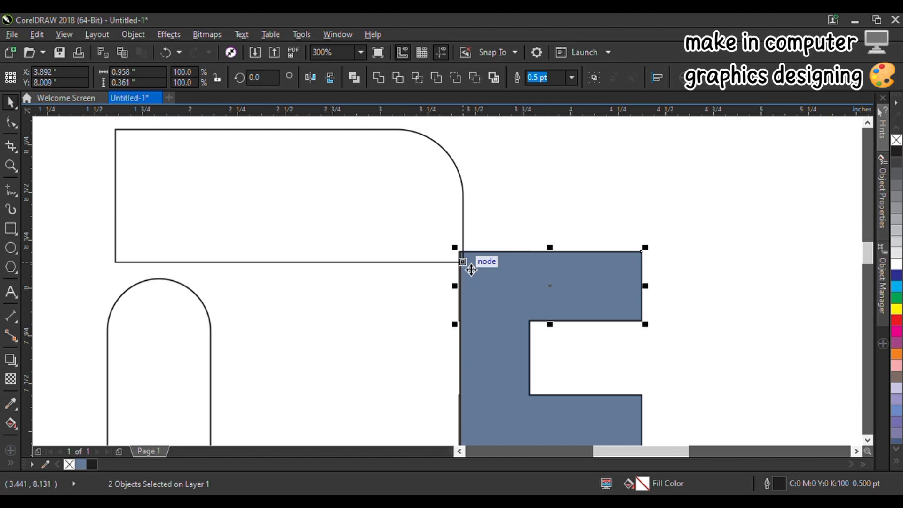
{"action": "left_click", "coordinate": [482, 288]}
{"action": "key", "text": "Delete"}
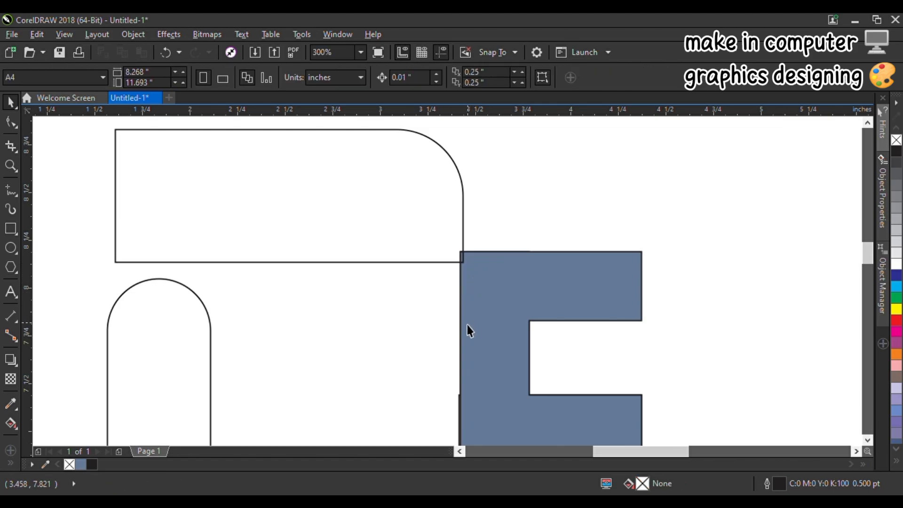
{"action": "scroll", "coordinate": [450, 321], "scroll_direction": "down", "scroll_amount": 2}
{"action": "scroll", "coordinate": [447, 341], "scroll_direction": "up", "scroll_amount": 2}
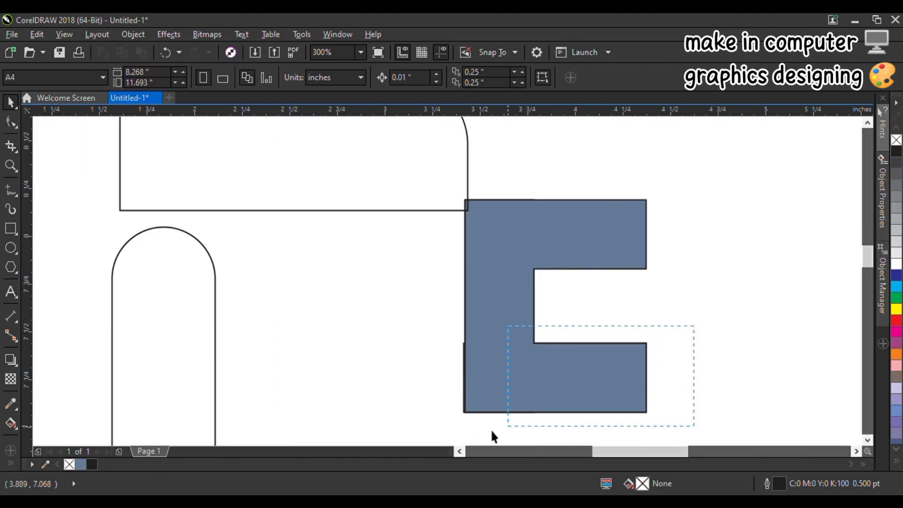
{"action": "left_click_drag", "start_coordinate": [491, 431], "coordinate": [395, 425]}
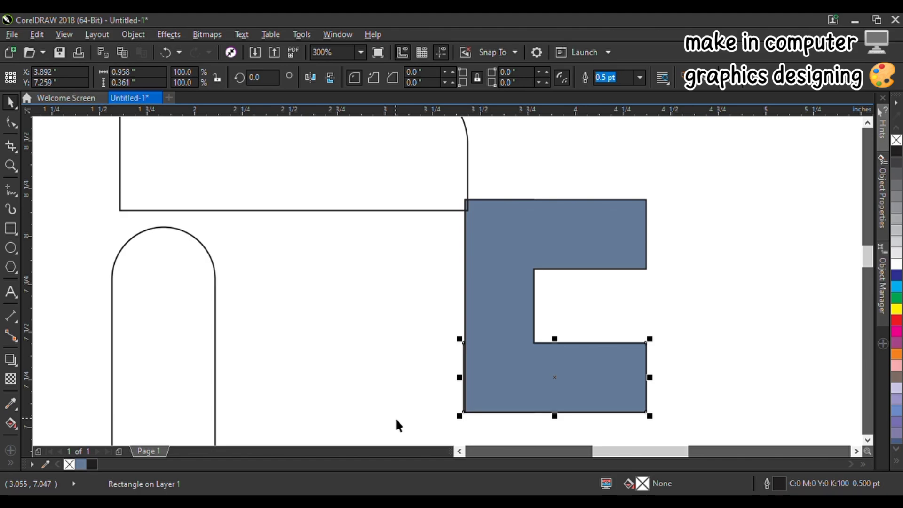
{"action": "left_click_drag", "start_coordinate": [451, 427], "coordinate": [543, 345]}
Step: Delete the original vertical rectangle lying under the welded C shape
{"action": "left_click_drag", "start_coordinate": [567, 165], "coordinate": [568, 165]}
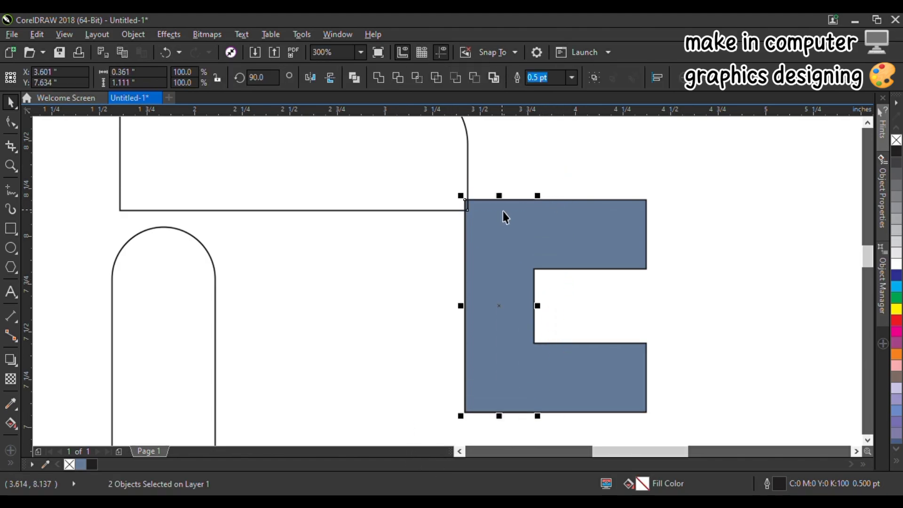
{"action": "left_click", "coordinate": [472, 212]}
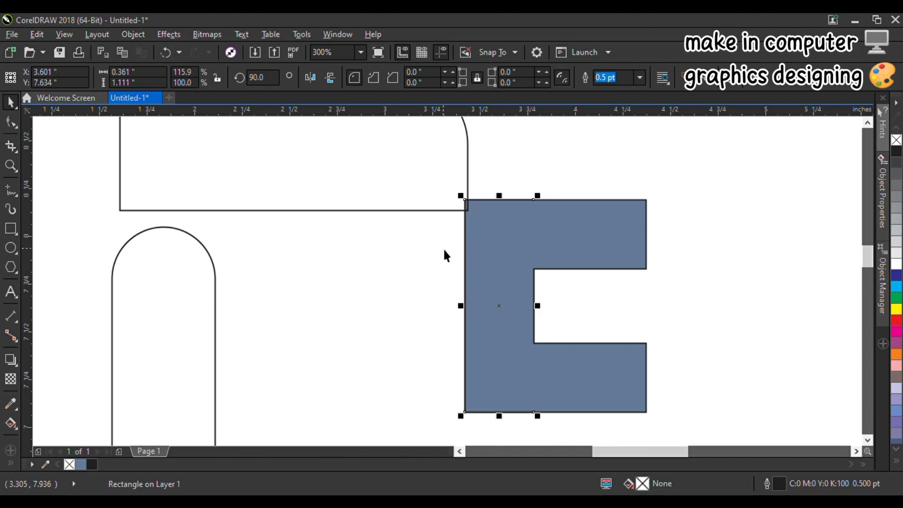
{"action": "left_click", "coordinate": [444, 254]}
{"action": "scroll", "coordinate": [516, 272], "scroll_direction": "down", "scroll_amount": 1}
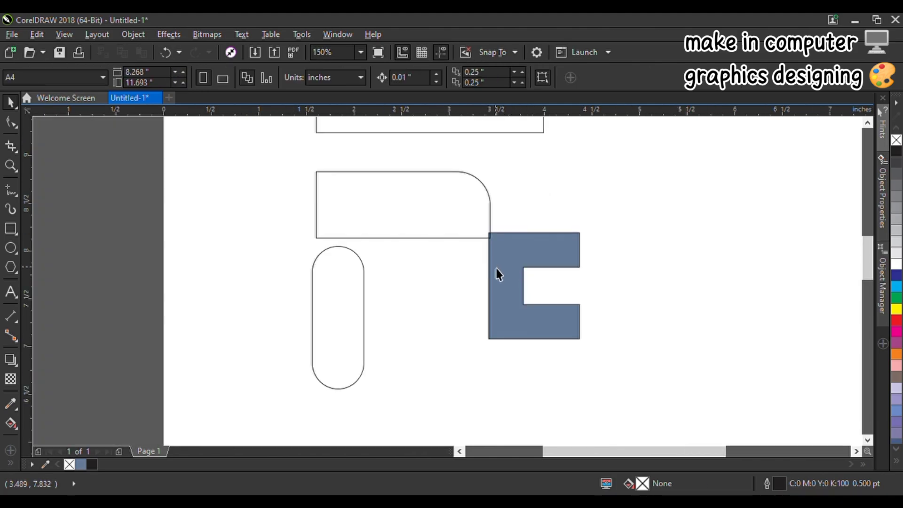
Step: Stretch the welded C shape downward to about 1.23 inches high and shorten the rounded pill shape to about 1.13 inches high
{"action": "left_click", "coordinate": [499, 309]}
{"action": "left_click_drag", "start_coordinate": [535, 340], "coordinate": [535, 362]}
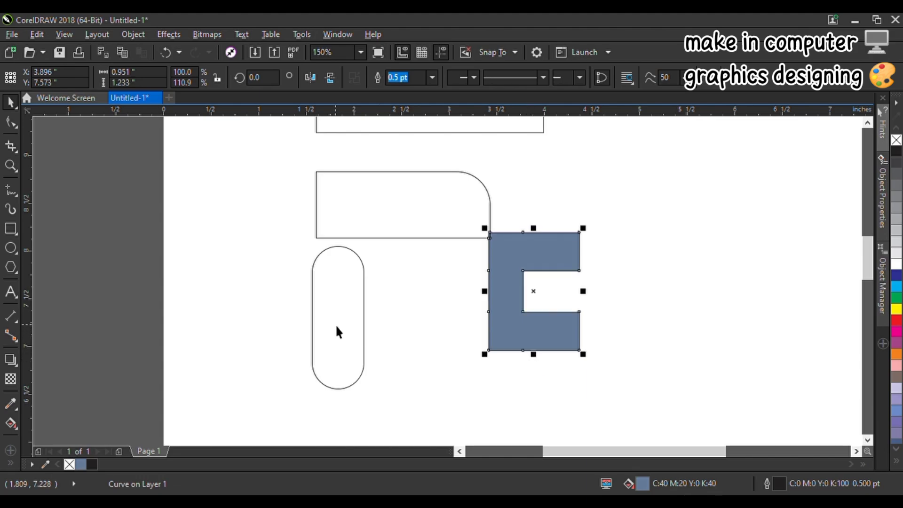
{"action": "left_click", "coordinate": [338, 334]}
{"action": "left_click_drag", "start_coordinate": [339, 393], "coordinate": [347, 363]}
{"action": "scroll", "coordinate": [351, 320], "scroll_direction": "down", "scroll_amount": 2}
{"action": "scroll", "coordinate": [353, 303], "scroll_direction": "up", "scroll_amount": 2}
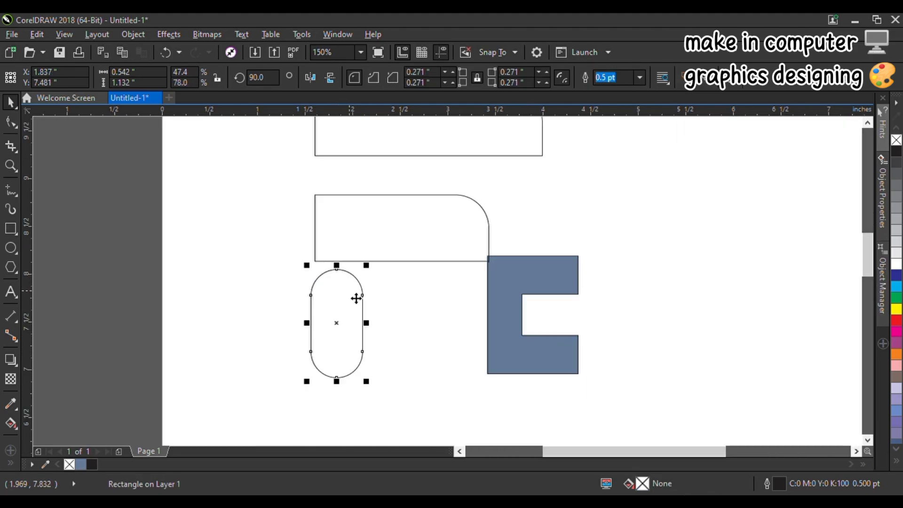
Step: Select all the logo shapes and give them a yellow fill and a yellow outline
{"action": "scroll", "coordinate": [356, 298], "scroll_direction": "down", "scroll_amount": 2}
{"action": "left_click_drag", "start_coordinate": [263, 163], "coordinate": [295, 201]}
{"action": "left_click_drag", "start_coordinate": [558, 368], "coordinate": [558, 367]}
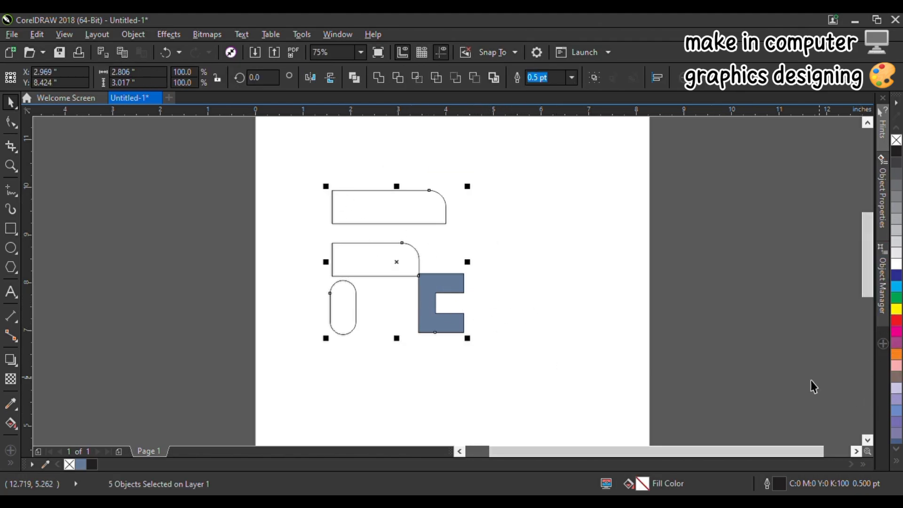
{"action": "left_click", "coordinate": [897, 309]}
{"action": "right_click", "coordinate": [897, 309]}
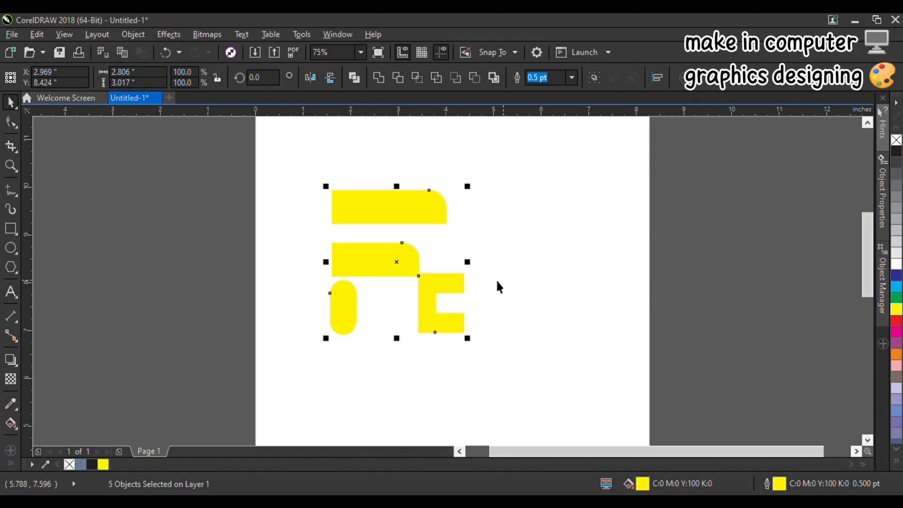
Step: Draw a background rectangle about 7.48 by 5.69 inches beside the page, with an 80% black fill and outline
{"action": "scroll", "coordinate": [420, 262], "scroll_direction": "up", "scroll_amount": 2}
{"action": "scroll", "coordinate": [419, 303], "scroll_direction": "down", "scroll_amount": 4}
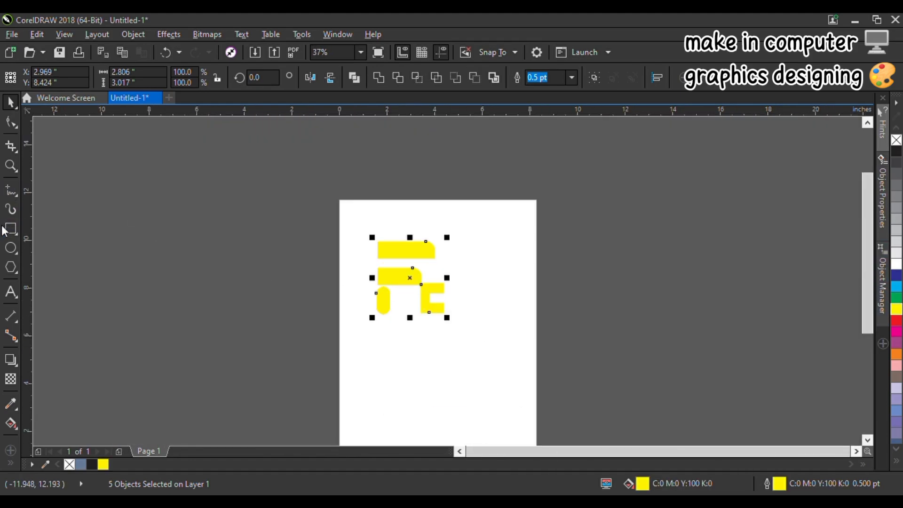
{"action": "left_click", "coordinate": [10, 229]}
{"action": "left_click_drag", "start_coordinate": [140, 236], "coordinate": [292, 354]}
{"action": "left_click", "coordinate": [897, 178]}
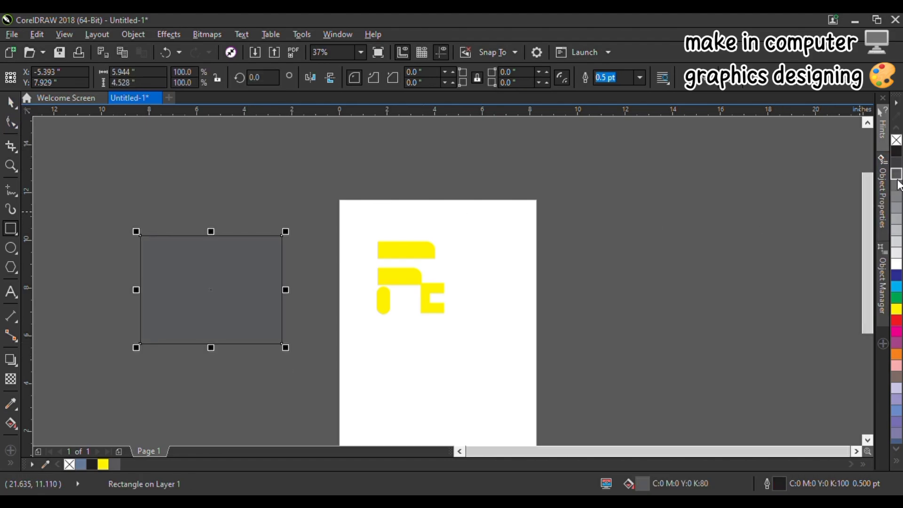
{"action": "left_click_drag", "start_coordinate": [285, 231], "coordinate": [357, 211]}
{"action": "key", "text": "space"}
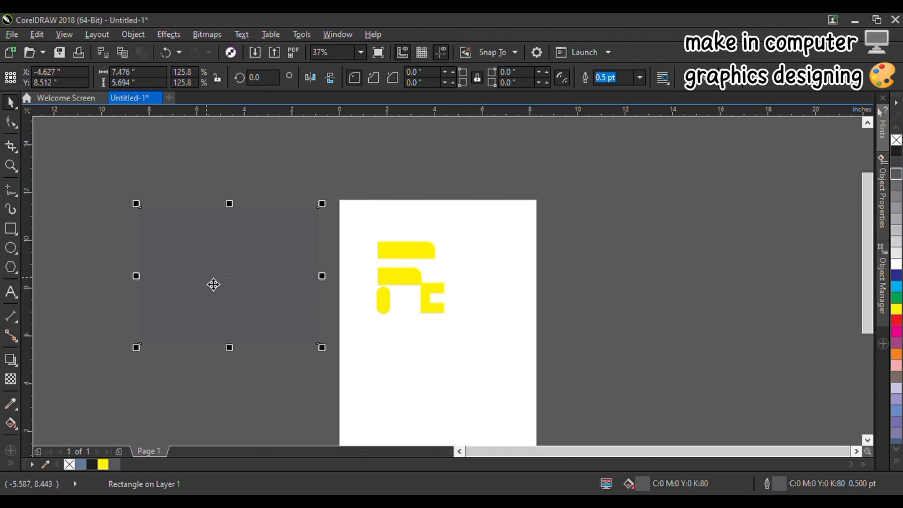
Step: Move the dark rectangle onto the page over the logo shapes and bring the yellow shapes to the front
{"action": "left_click_drag", "start_coordinate": [213, 284], "coordinate": [437, 286]}
{"action": "left_click", "coordinate": [287, 228]}
{"action": "left_click_drag", "start_coordinate": [278, 196], "coordinate": [567, 336]}
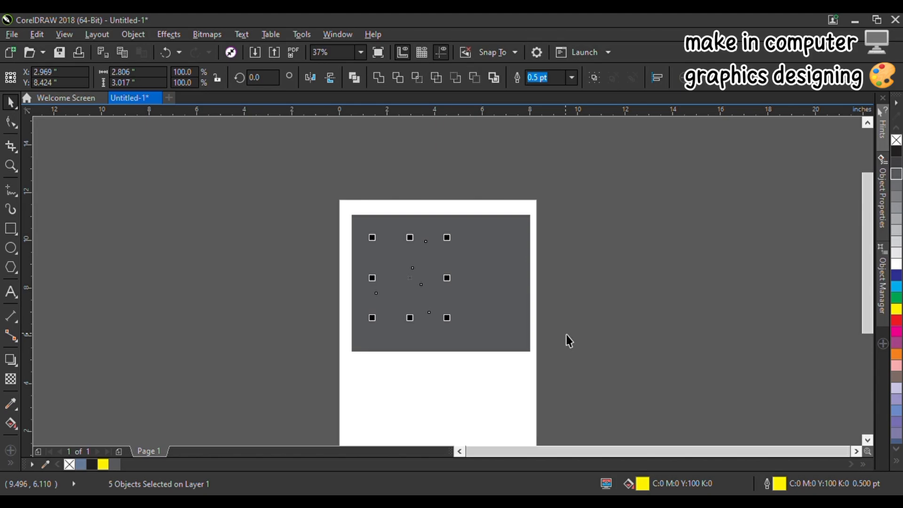
{"action": "key", "text": "shift+Page_Up"}
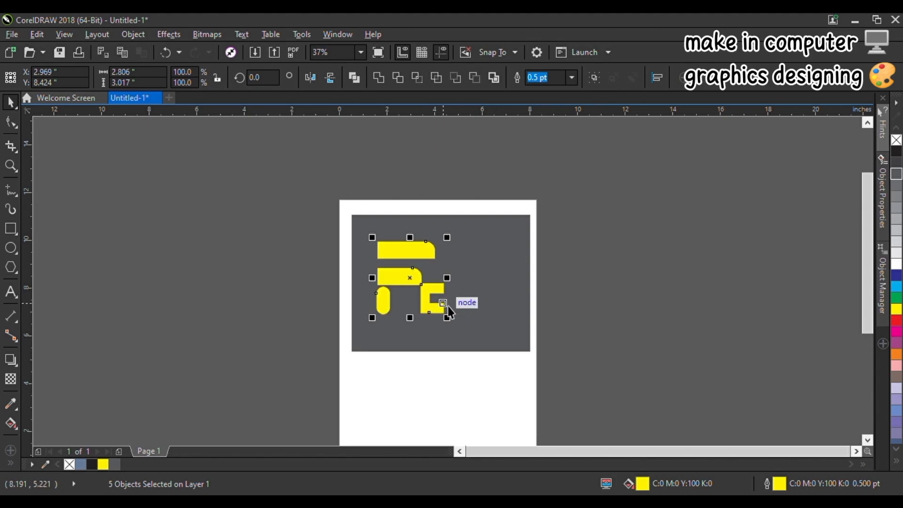
Step: Select all the yellow logo shapes and scale them up together to about 4.49 by 4.83 inches within the dark background
{"action": "left_click", "coordinate": [447, 325]}
{"action": "left_click_drag", "start_coordinate": [325, 215], "coordinate": [513, 329]}
{"action": "left_click_drag", "start_coordinate": [446, 318], "coordinate": [476, 347]}
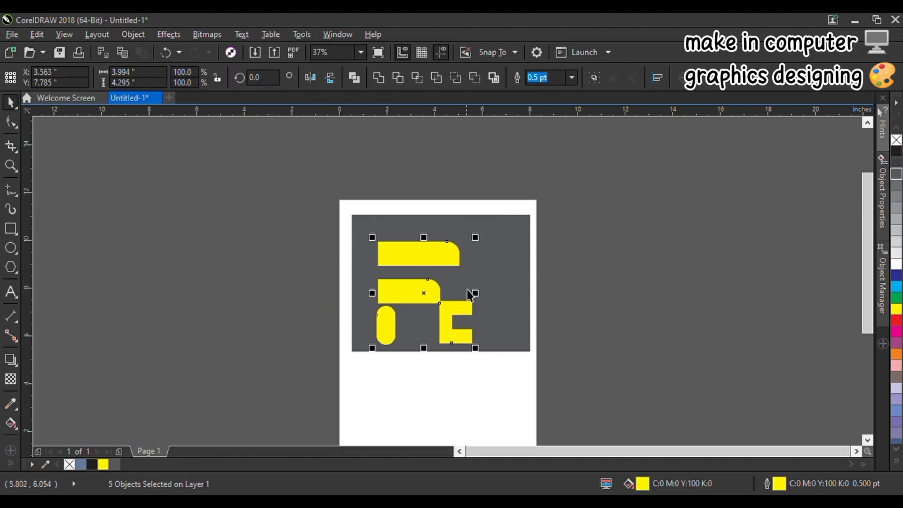
{"action": "left_click_drag", "start_coordinate": [474, 239], "coordinate": [511, 229]}
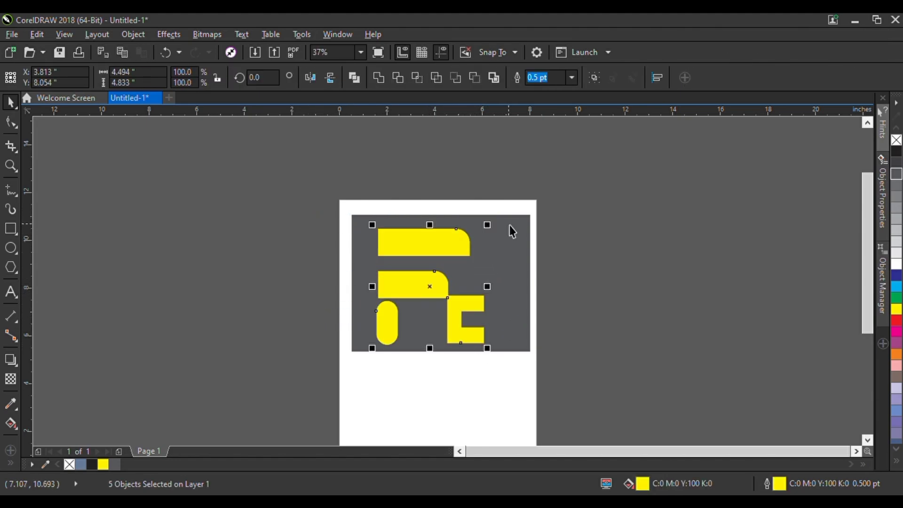
{"action": "key", "text": "shift+F2"}
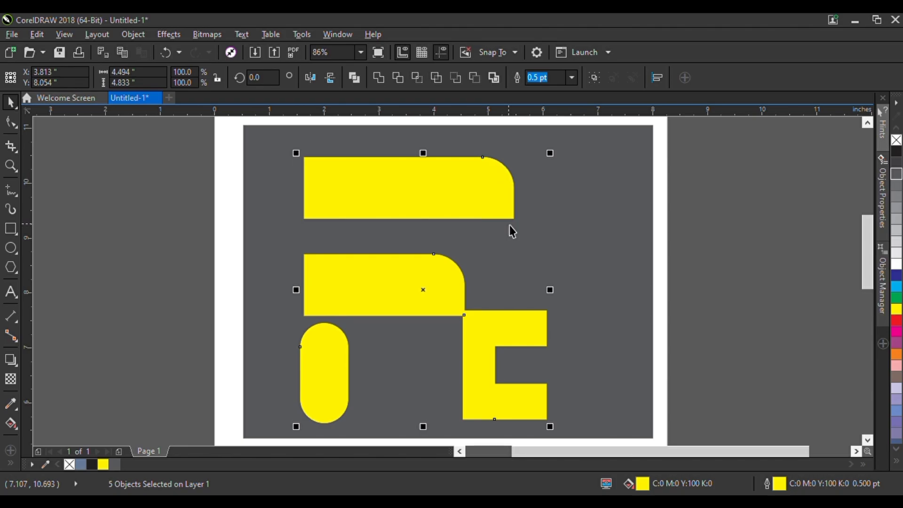